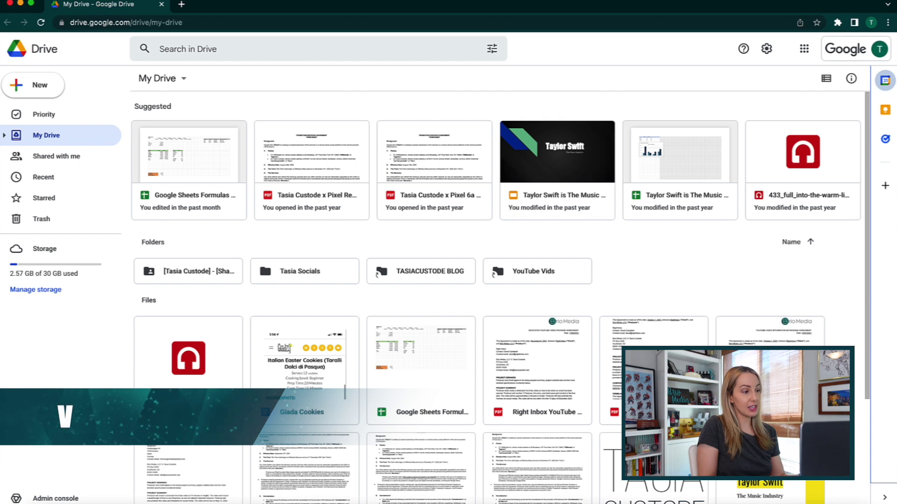
# Switch My Drive to list view, then create a new blank Google Doc with Shift+T
pyautogui.press('v')
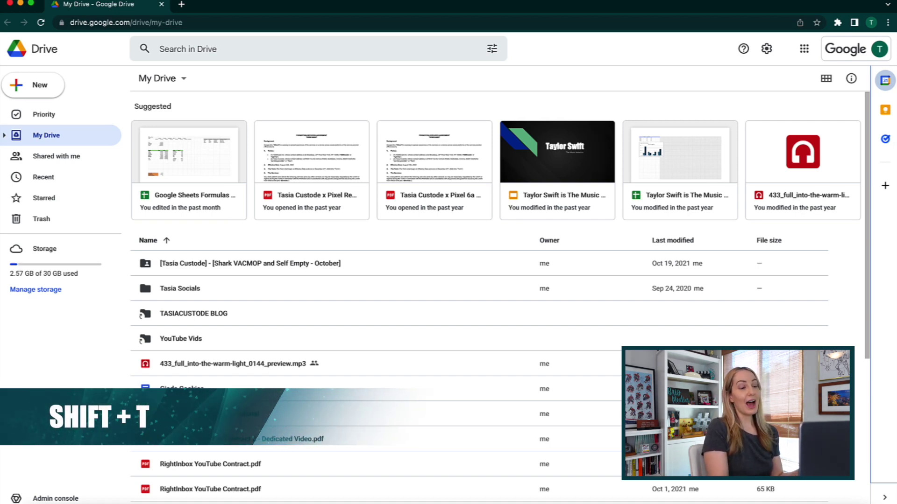
pyautogui.hotkey('shift', 't')
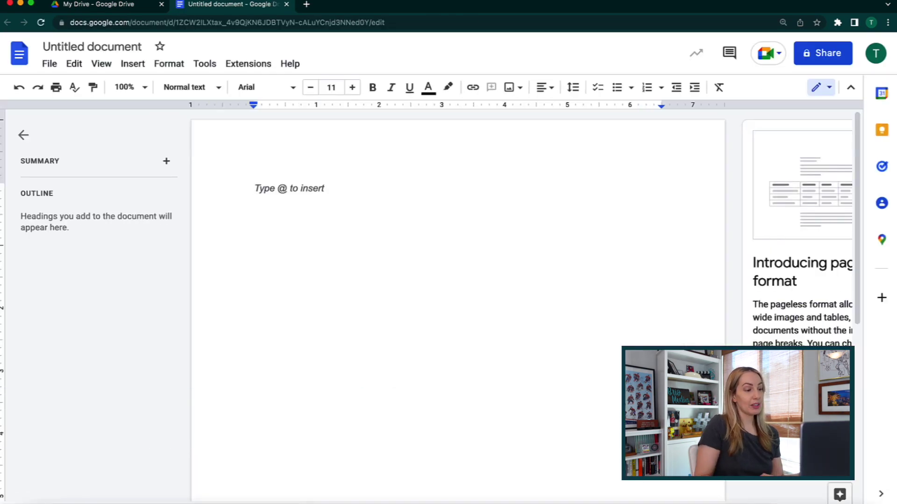
# From My Drive, create a blank spreadsheet, presentation, form and drawing with Shift+S, P, O, D
pyautogui.click(106, 7)
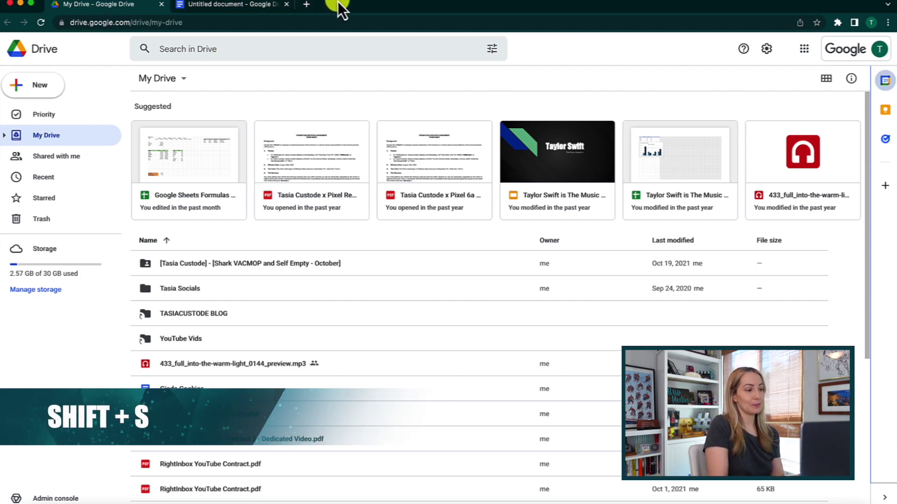
pyautogui.hotkey('shift', 's')
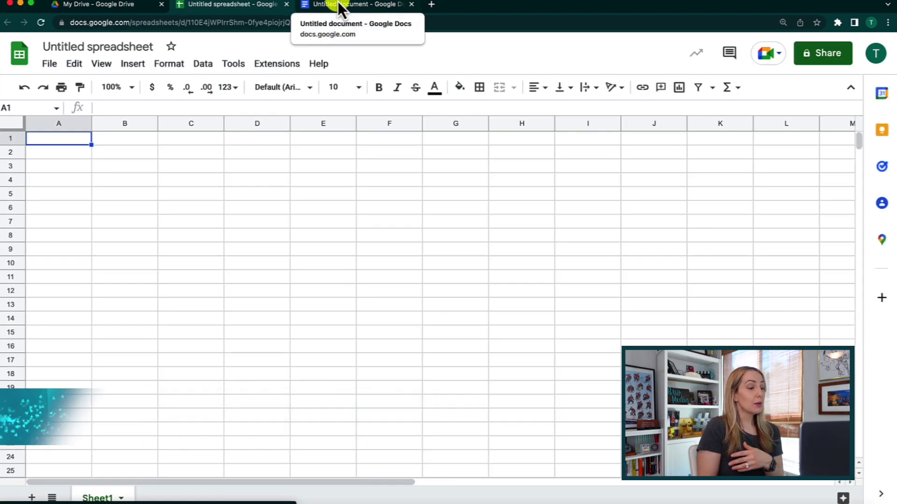
pyautogui.click(84, 5)
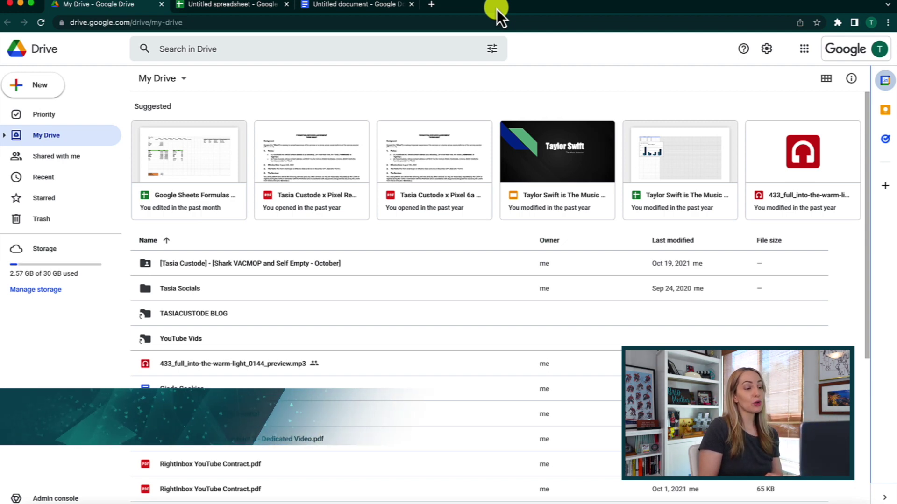
pyautogui.hotkey('shift', 'p')
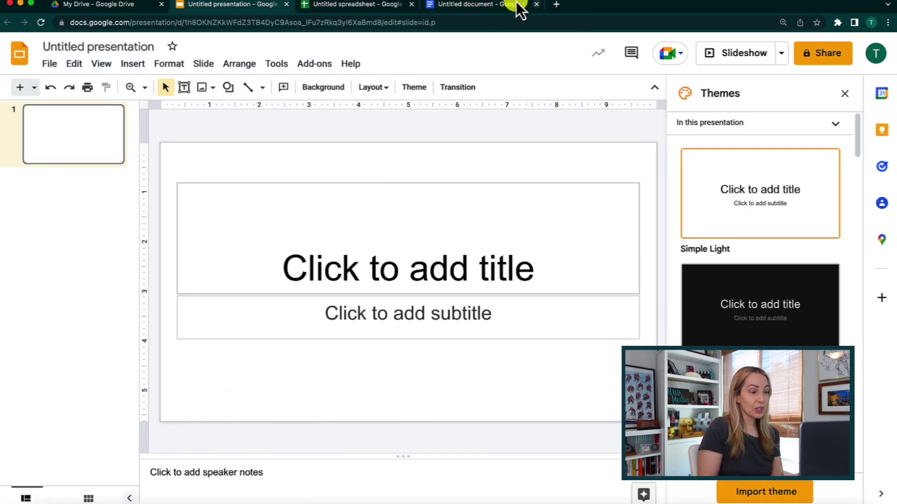
pyautogui.click(112, 7)
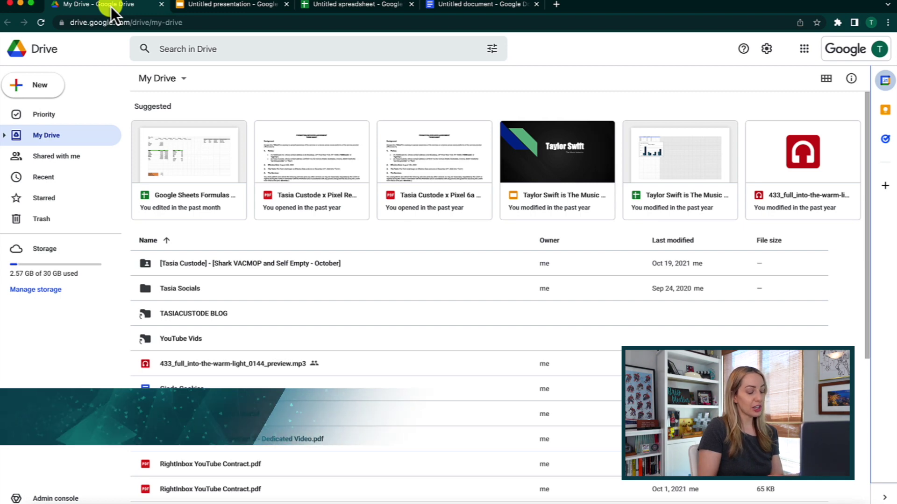
pyautogui.hotkey('shift', 'o')
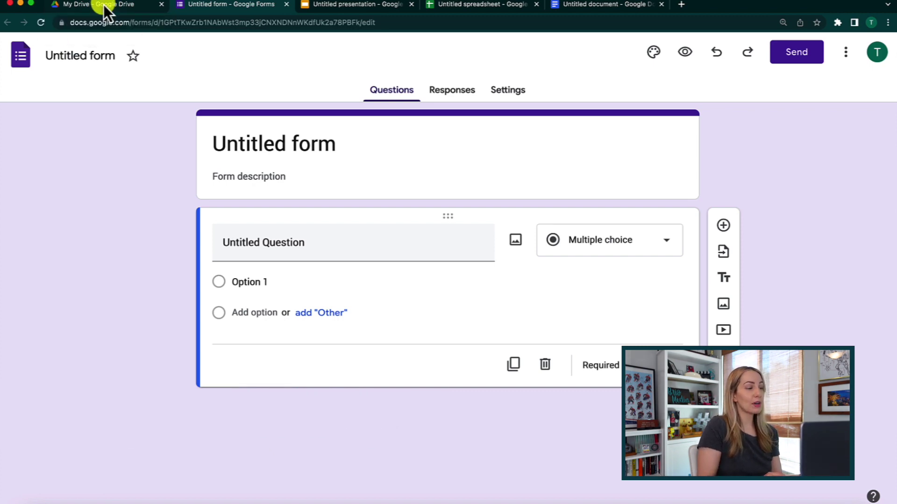
pyautogui.click(104, 4)
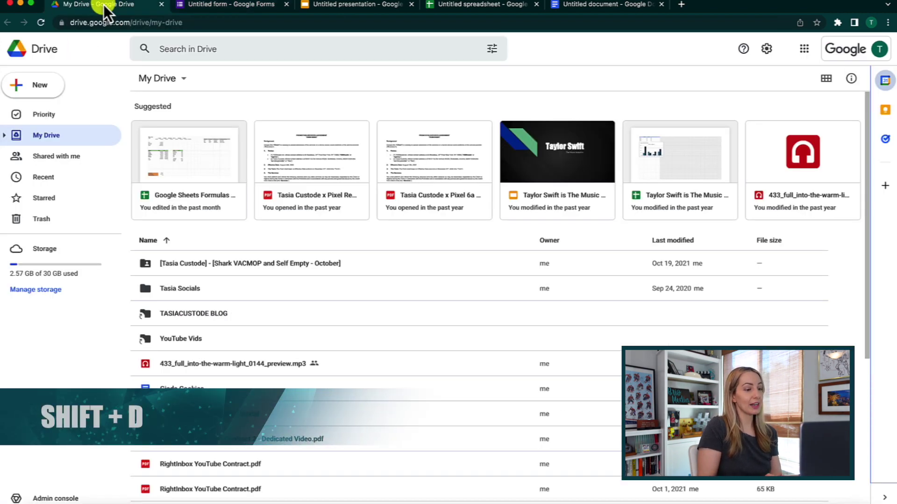
pyautogui.hotkey('shift', 'd')
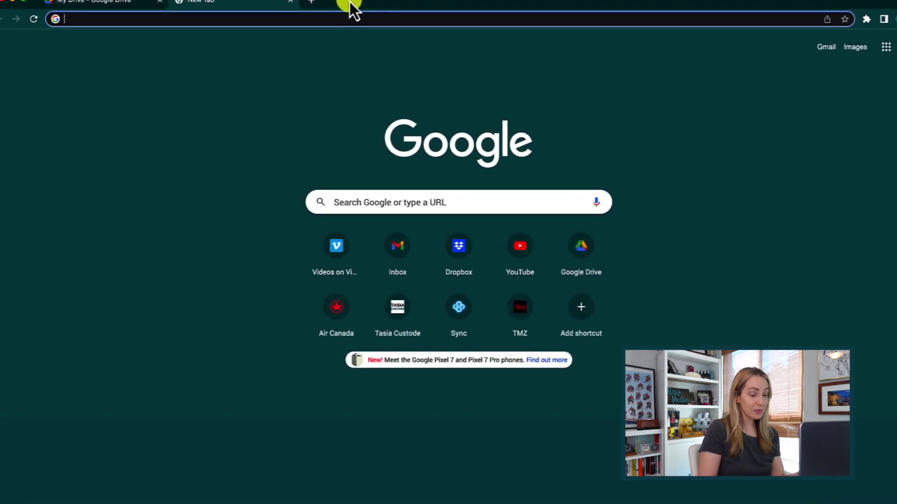
# Open a blank Doc via docs.new, then a blank spreadsheet via sheets.new in another tab
pyautogui.write('d')
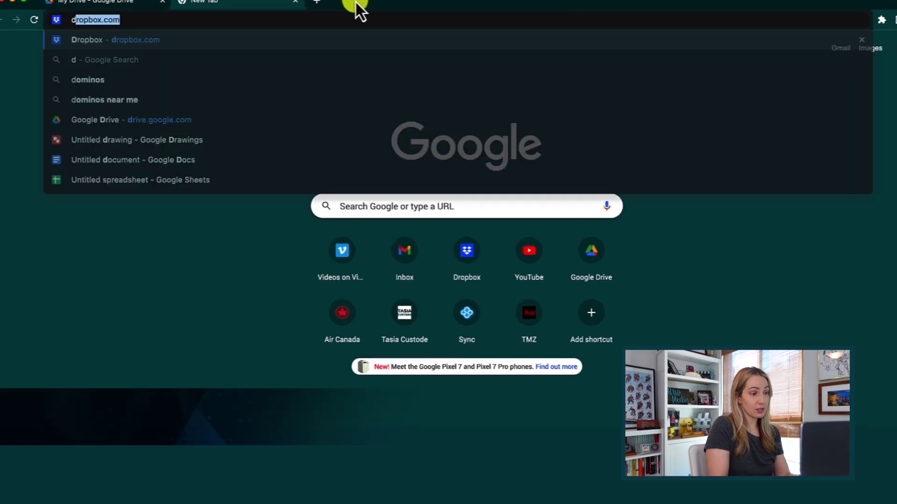
pyautogui.write('ocs.new')
pyautogui.press('Return')
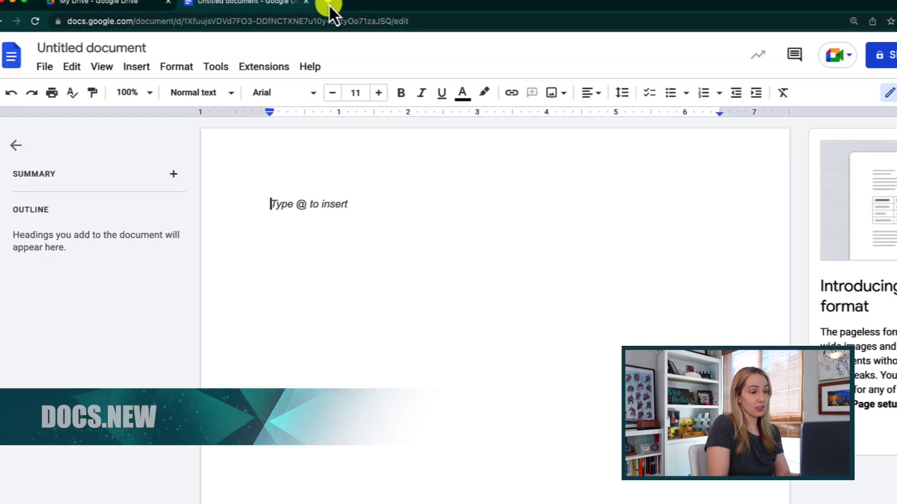
pyautogui.click(329, 3)
pyautogui.write('she')
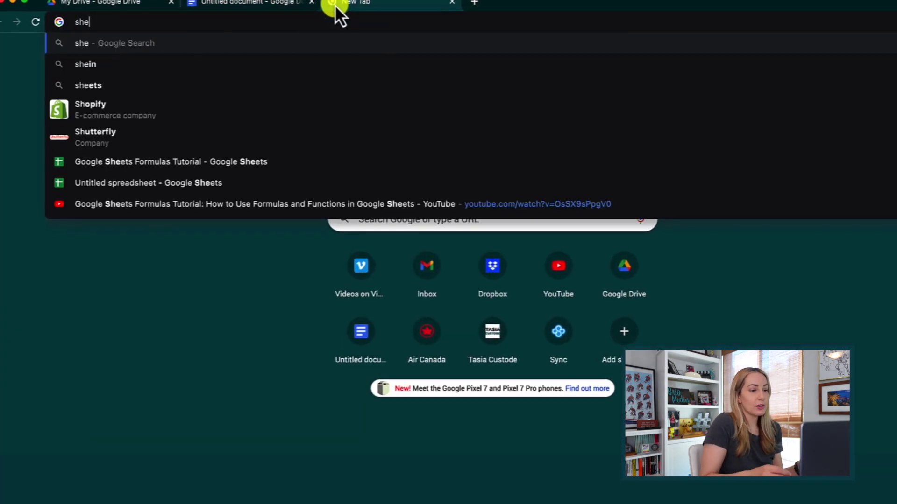
pyautogui.write('ets.new')
pyautogui.press('Return')
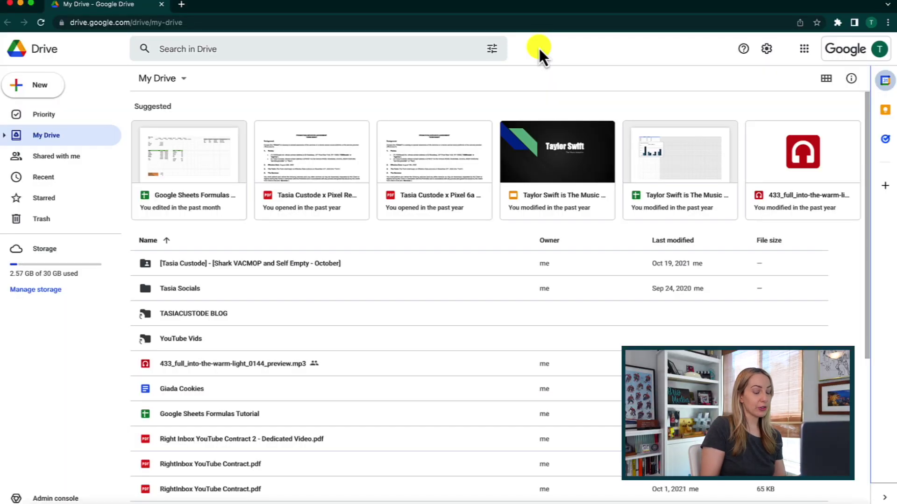
# Bring up the Shift+U upload picker, then select and copy the Giada Cookies file
pyautogui.hotkey('shift', 'u')
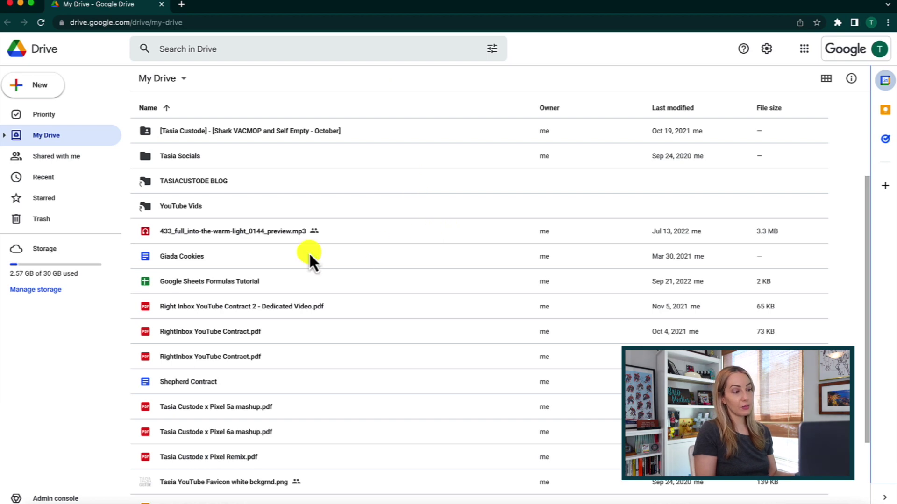
pyautogui.click(220, 258)
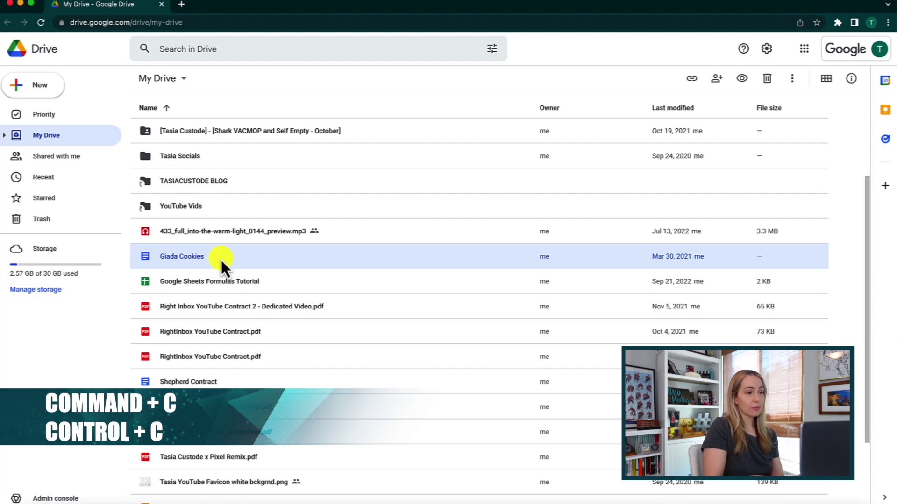
pyautogui.hotkey('ctrl', 'c')
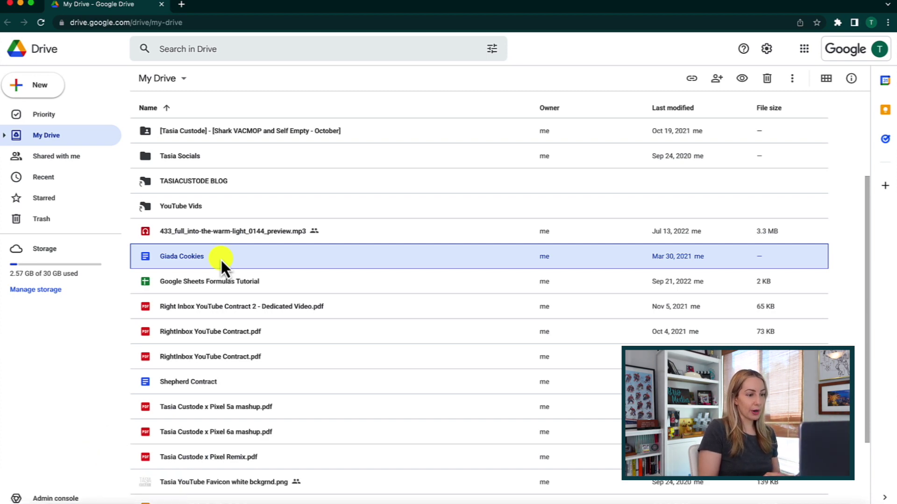
# Paste 'Copy of Giada Cookies' into TASIACUSTODE BLOG, keep its name, and return to My Drive
pyautogui.doubleClick(250, 183)
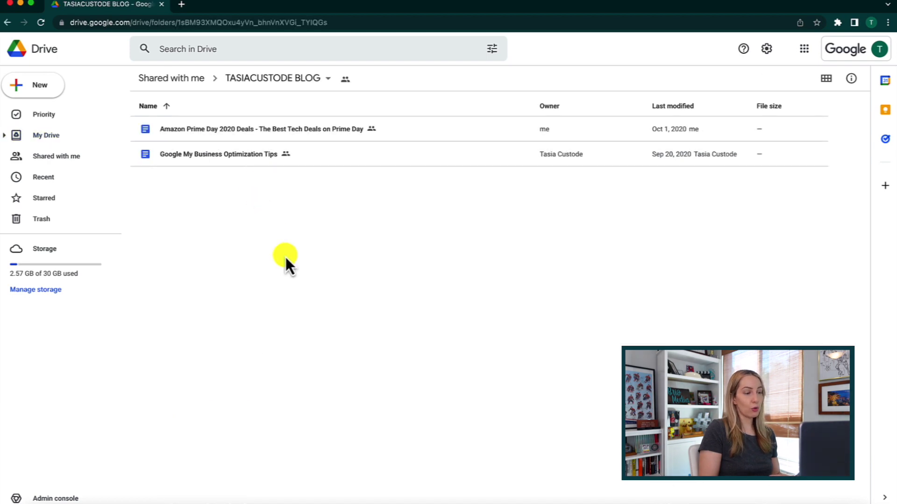
pyautogui.press('super+v')
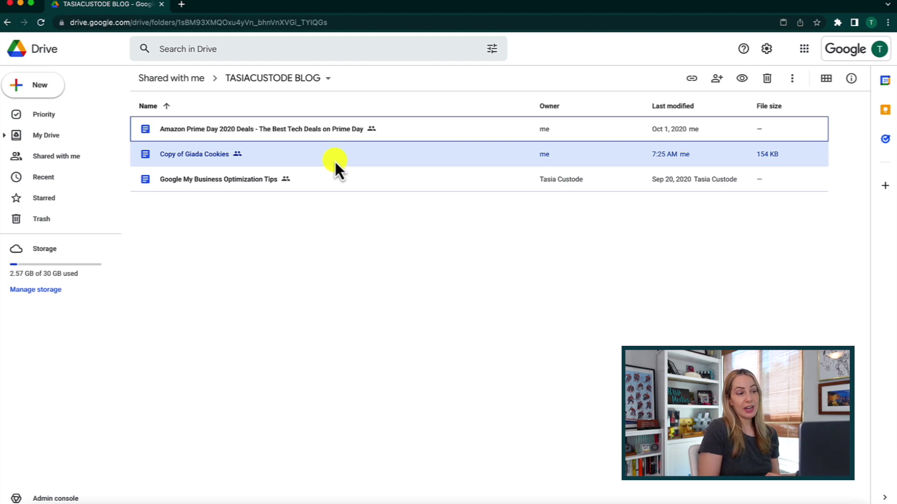
pyautogui.rightClick(184, 154)
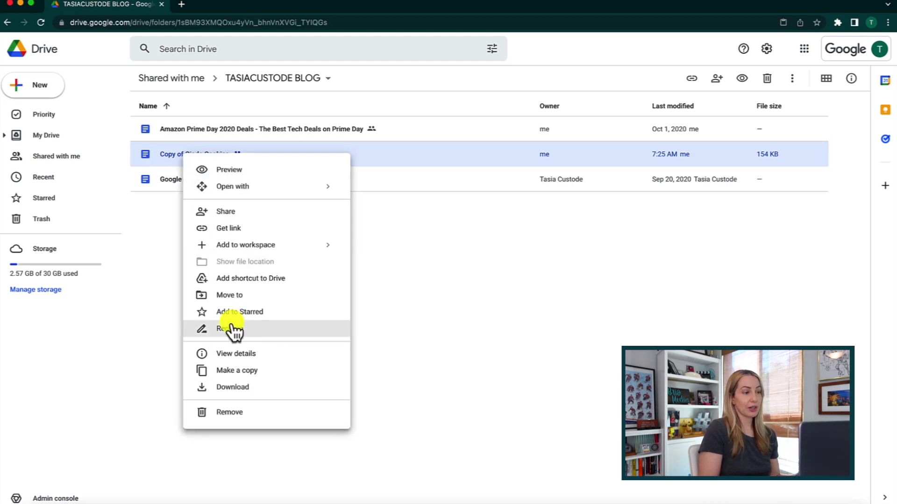
pyautogui.click(233, 329)
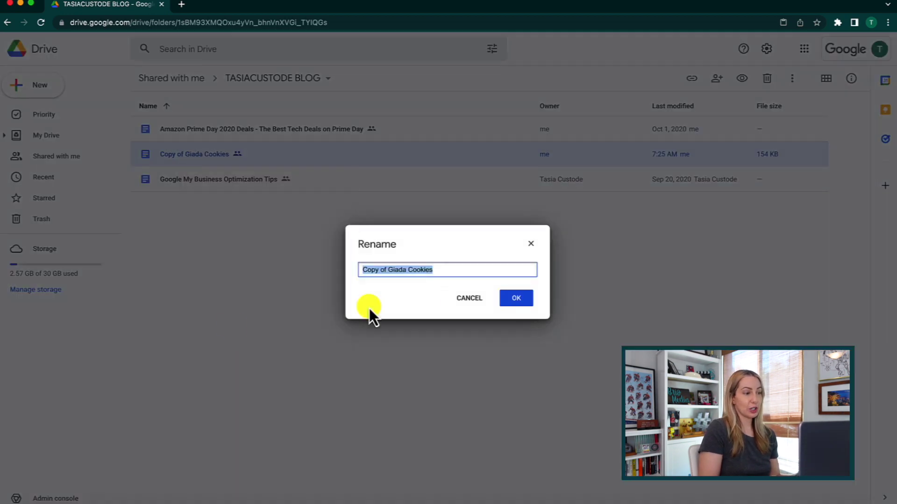
pyautogui.click(477, 302)
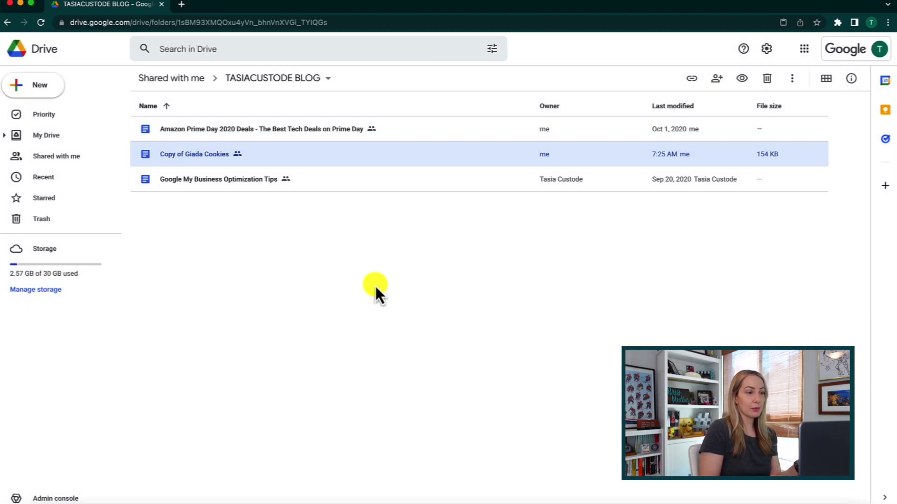
pyautogui.click(36, 48)
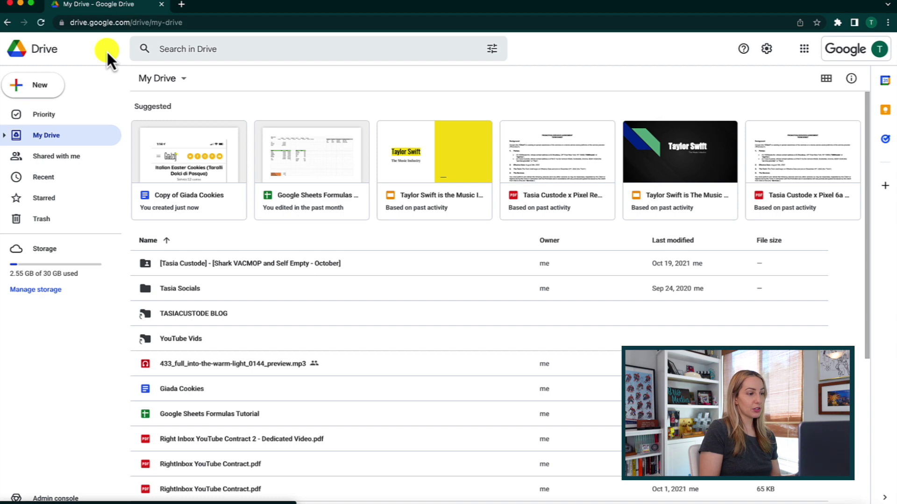
# Create a blank Doc, copy Giada Cookies in Drive, and paste its link into the Doc
pyautogui.hotkey('shift', 't')
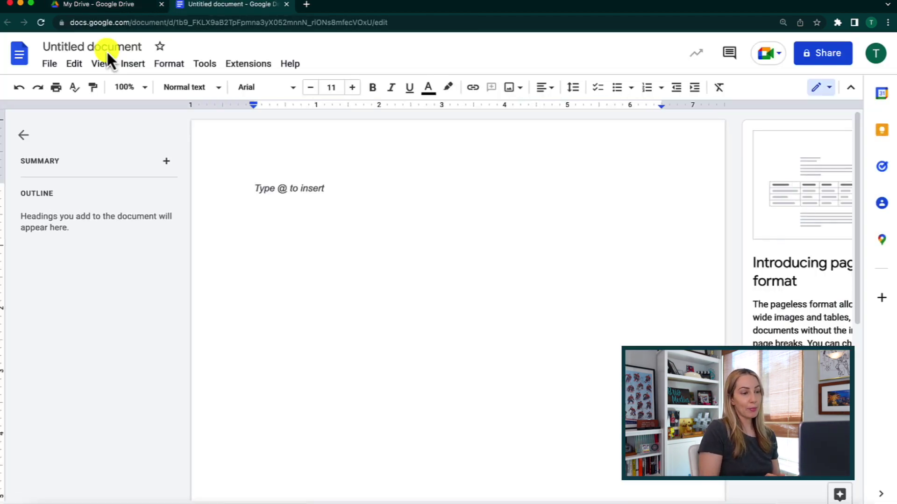
pyautogui.click(107, 6)
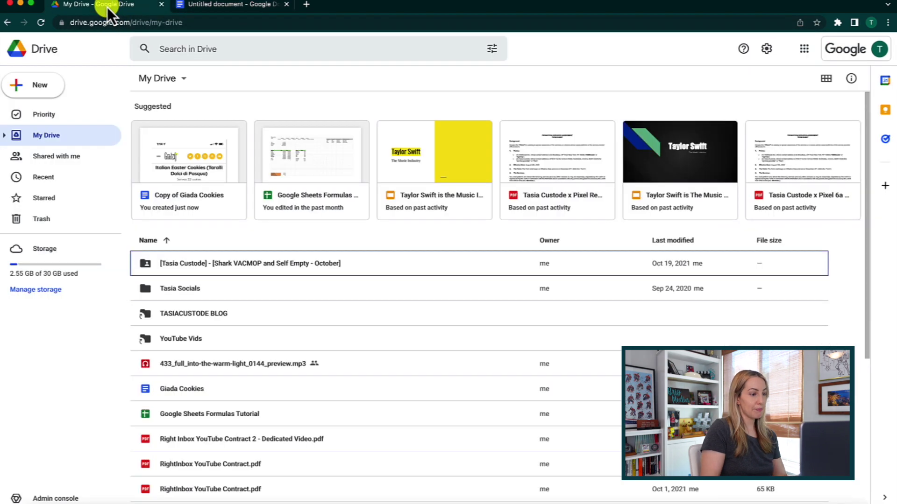
pyautogui.click(227, 389)
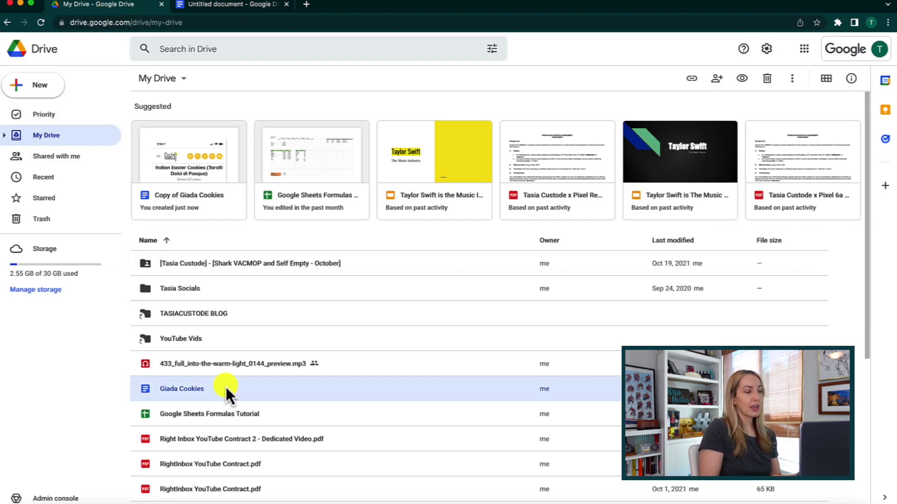
pyautogui.hotkey('ctrl', 'c')
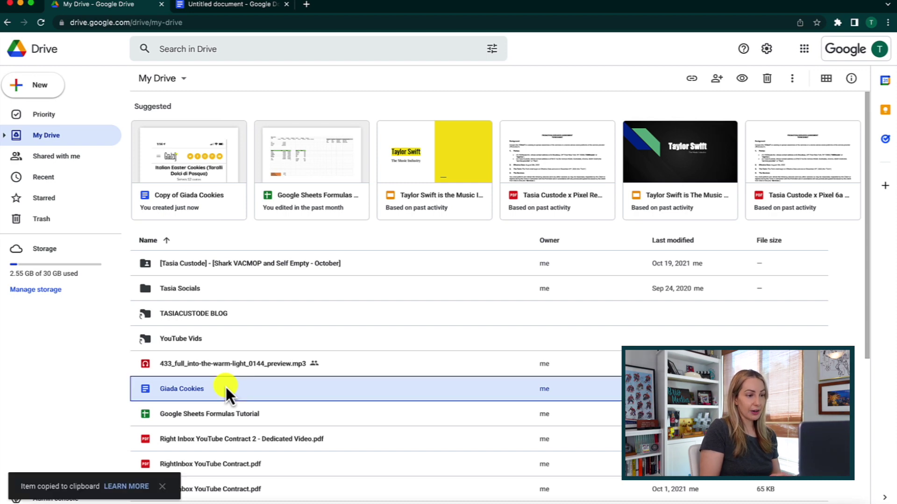
pyautogui.click(213, 6)
pyautogui.hotkey('ctrl', 'v')
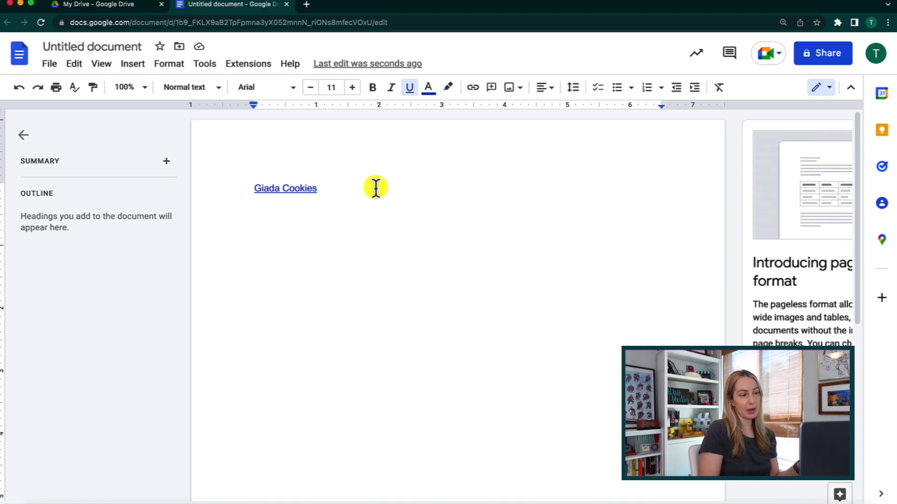
# Copy the Giada Cookies link with Ctrl+Shift+C and add a new line in the Untitled document
pyautogui.click(87, 7)
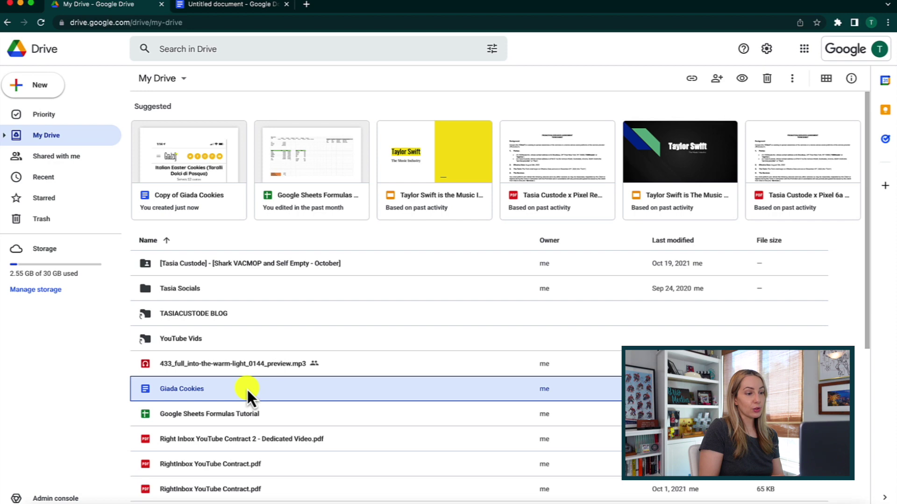
pyautogui.press('super+shift+c')
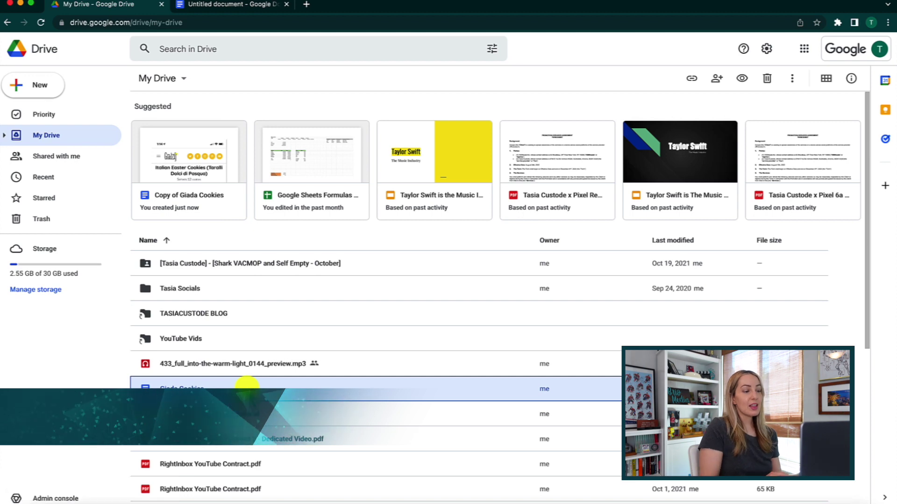
pyautogui.click(232, 8)
pyautogui.press('Return')
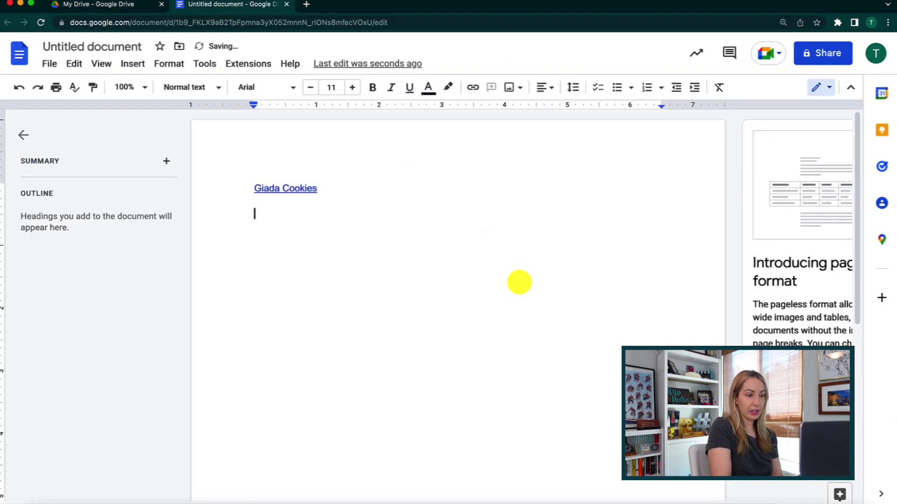
# Paste the Giada Cookies URL and turn it into a file chip with Tab
pyautogui.hotkey('ctrl', 'v')
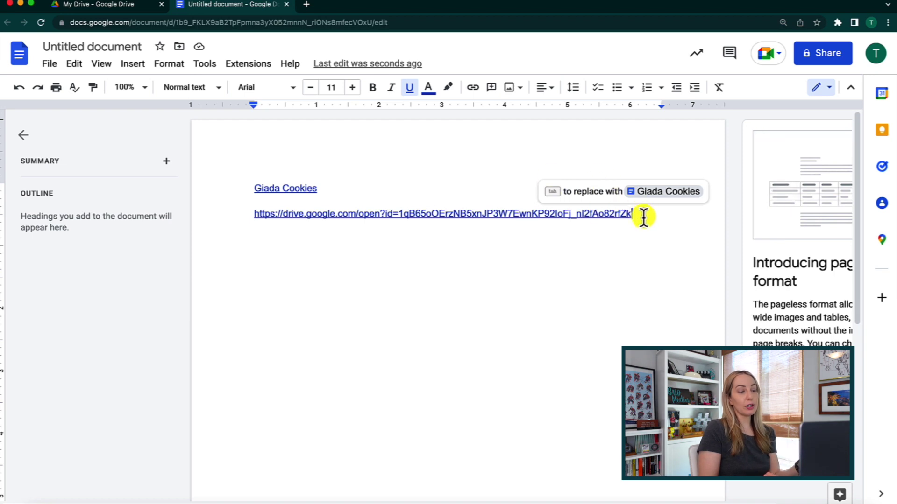
pyautogui.press('Tab')
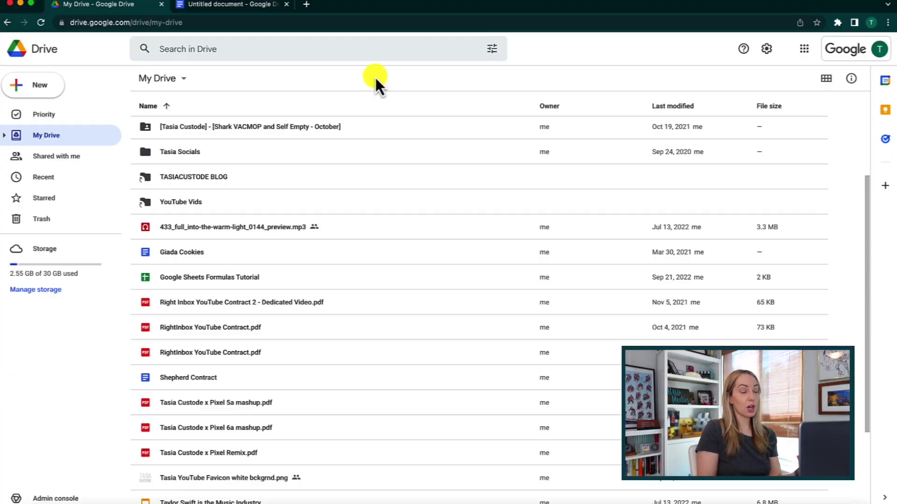
# Copy the Tasia Socials folder, then select and copy all three TASIACUSTODE BLOG documents
pyautogui.click(274, 147)
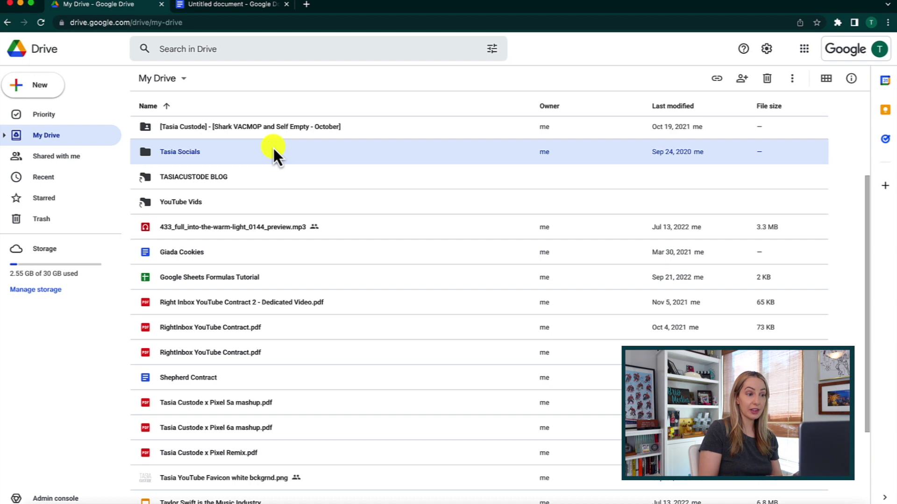
pyautogui.press('super+c')
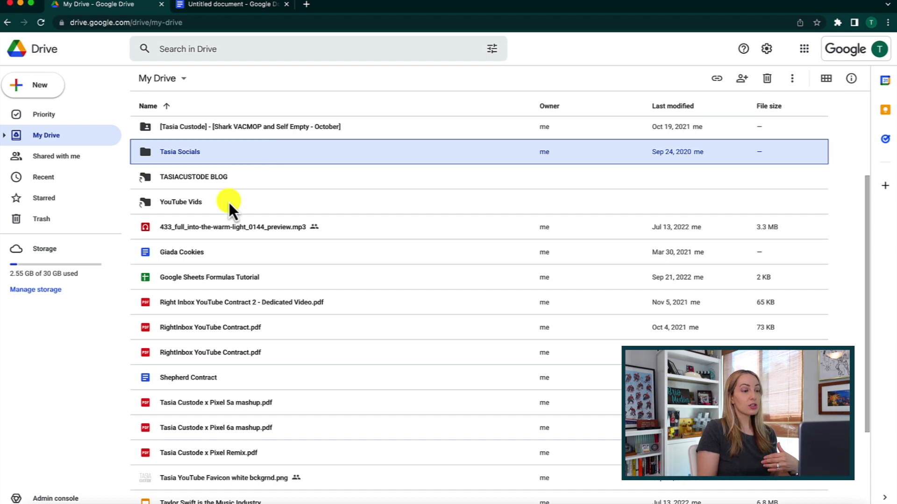
pyautogui.doubleClick(242, 179)
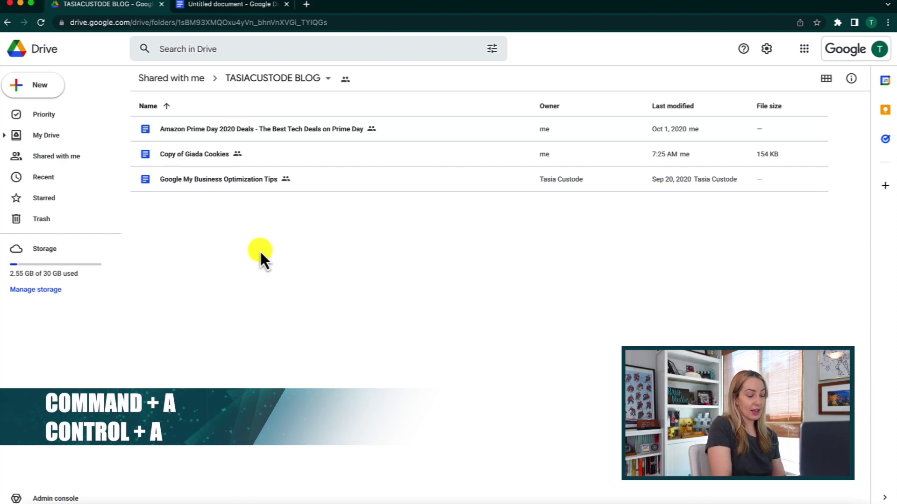
pyautogui.hotkey('ctrl', 'a')
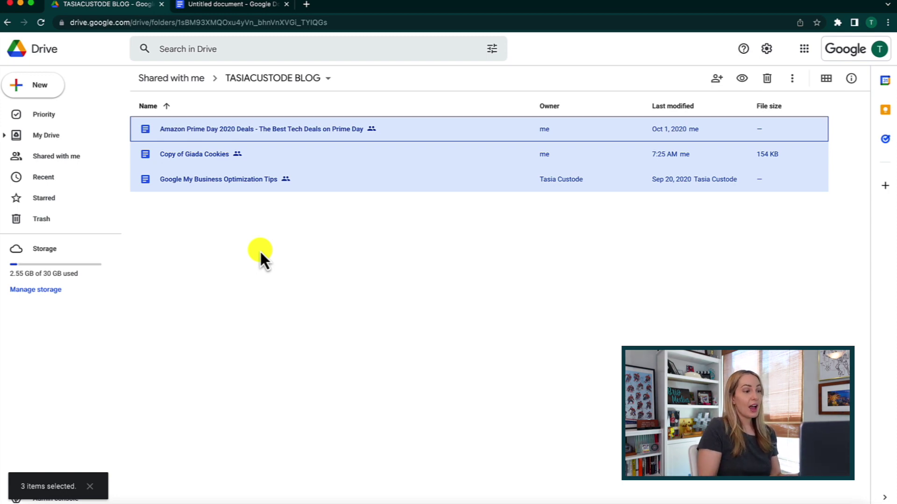
pyautogui.hotkey('ctrl', 'c')
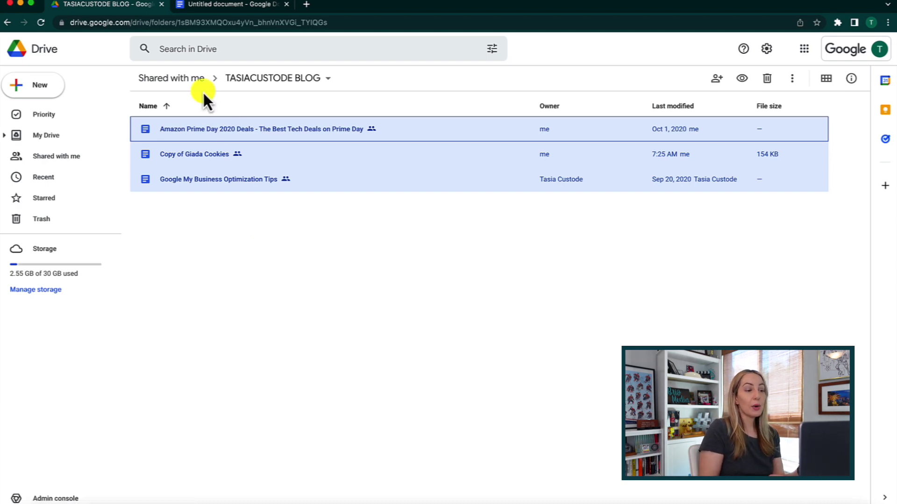
pyautogui.click(43, 51)
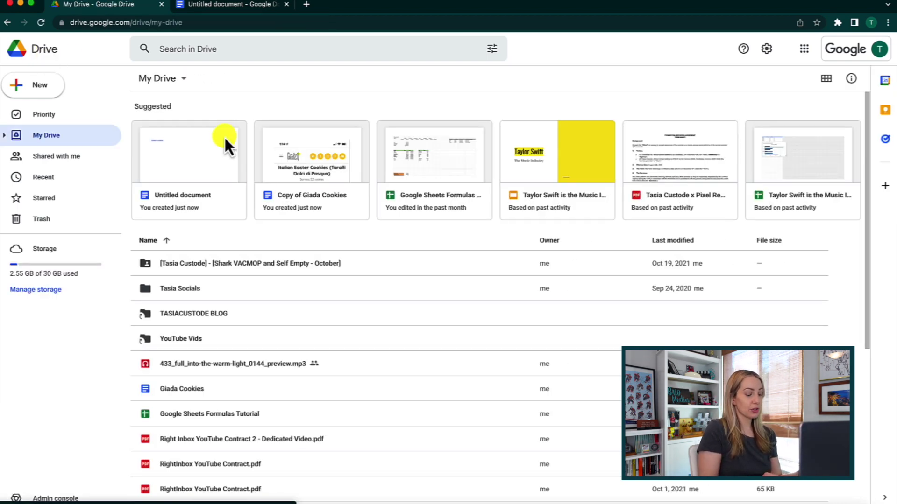
# Paste the three blog documents into Tasia Socials, then undo the paste
pyautogui.doubleClick(226, 290)
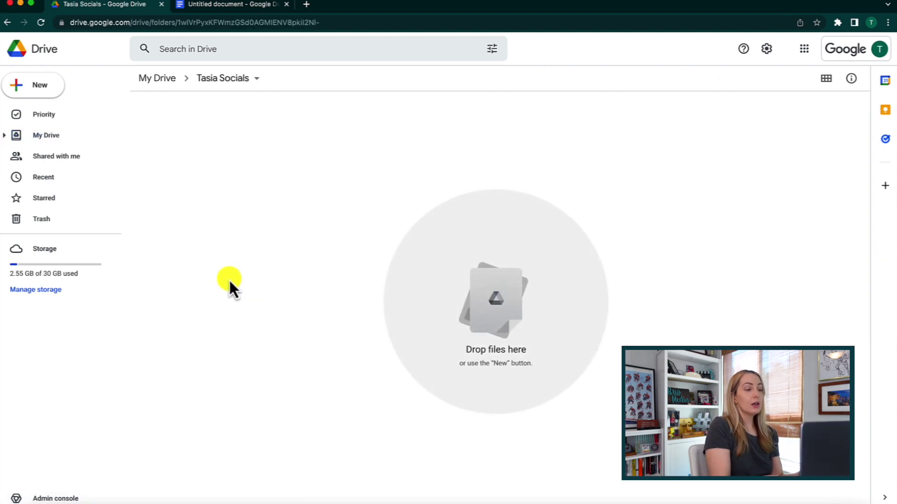
pyautogui.hotkey('ctrl', 'v')
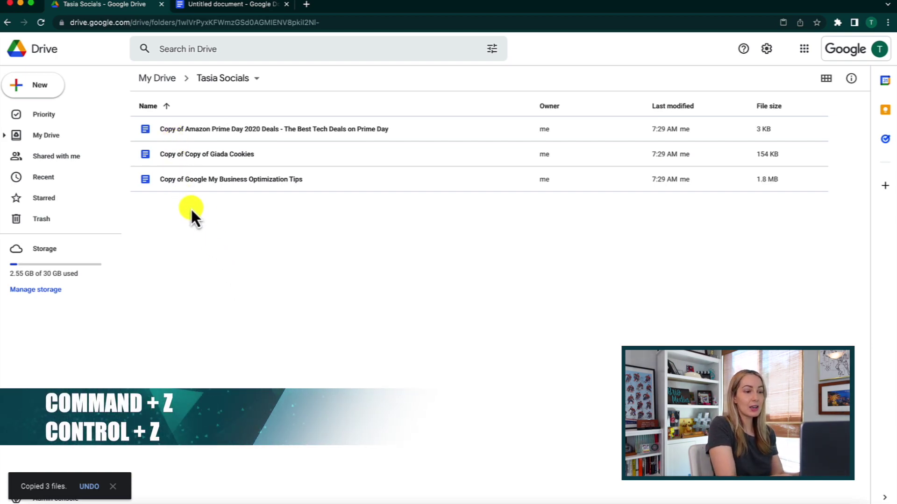
pyautogui.press('super+z')
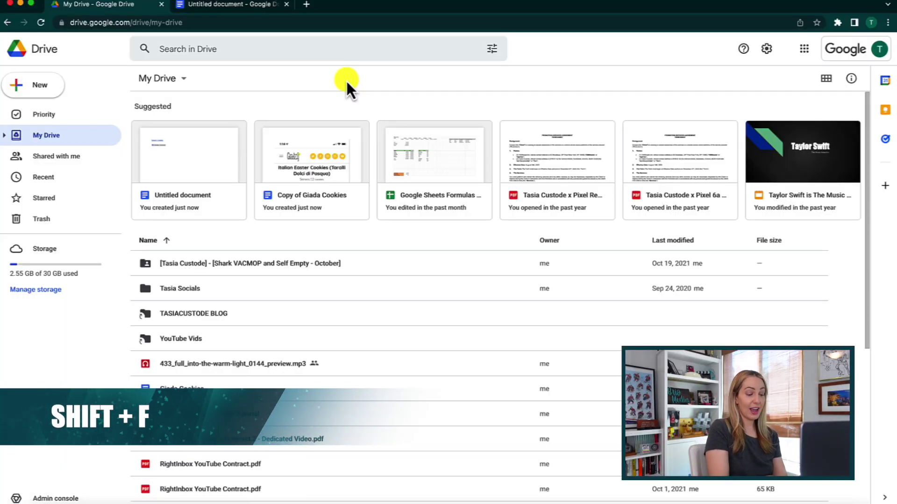
pyautogui.hotkey('shift', 'f')
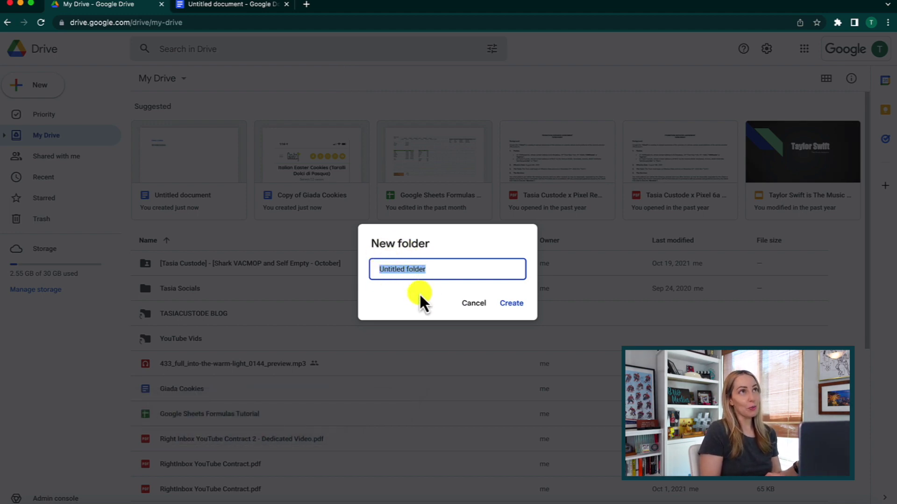
pyautogui.click(471, 304)
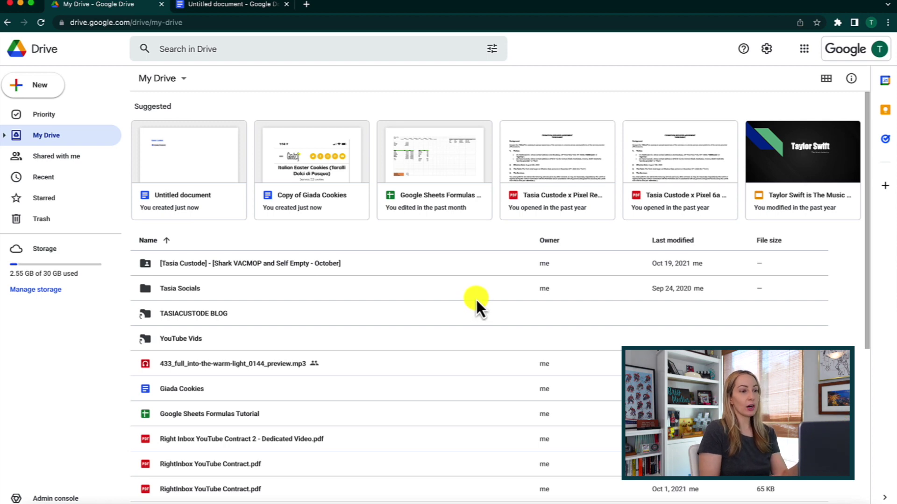
# Cut the Shark VACMOP folder and open the YouTube Vids folder as its destination
pyautogui.scroll(-1, 472, 294)
pyautogui.scroll(-2, 473, 293)
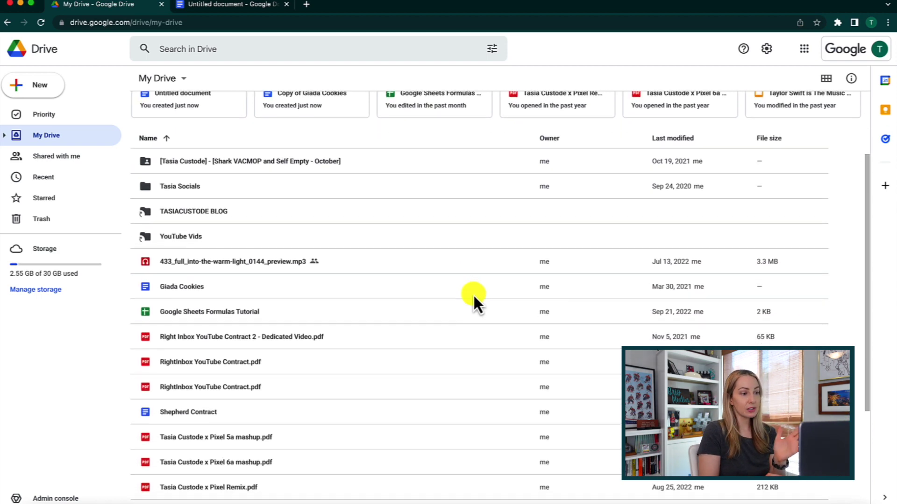
pyautogui.scroll(-1, 473, 294)
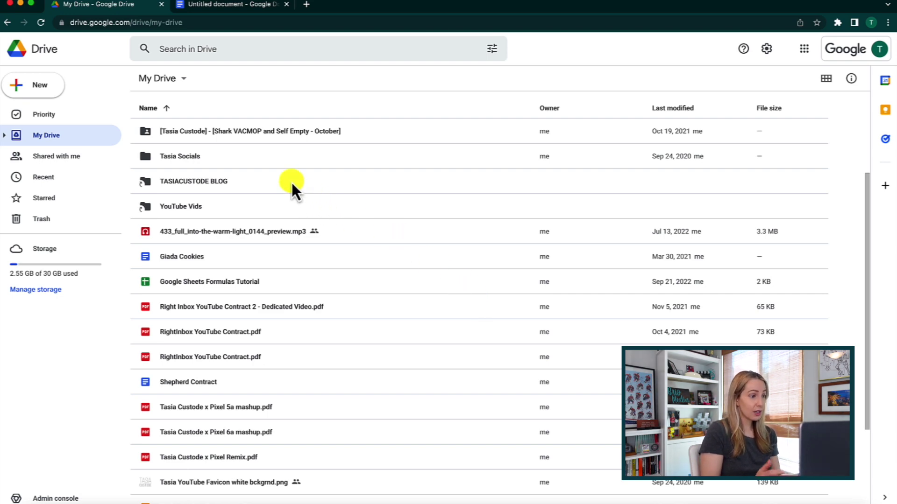
pyautogui.click(372, 134)
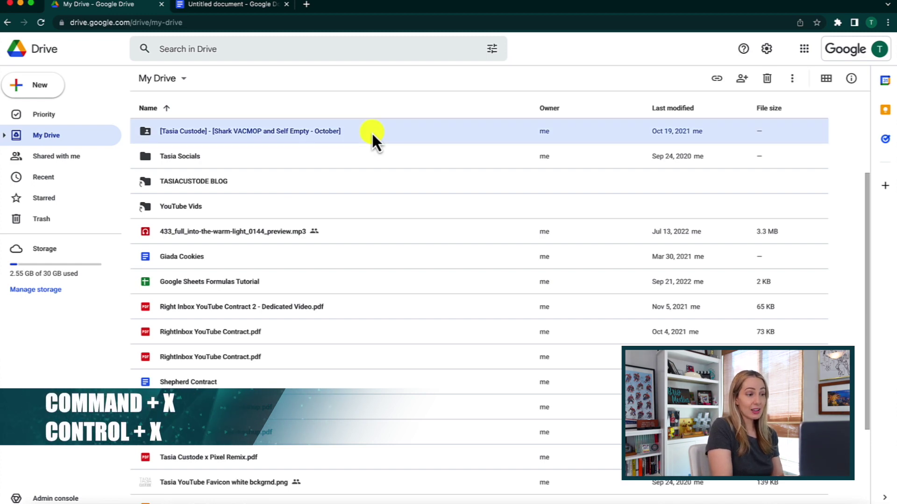
pyautogui.press('super+x')
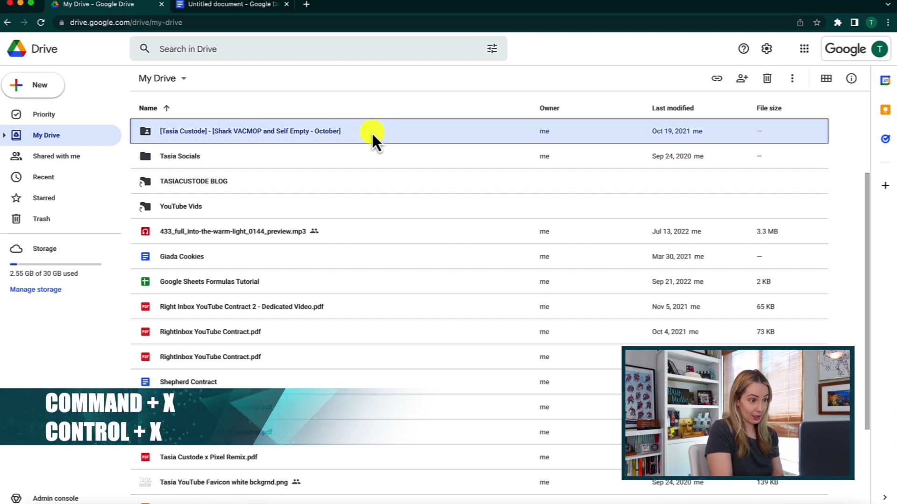
pyautogui.press('super+x')
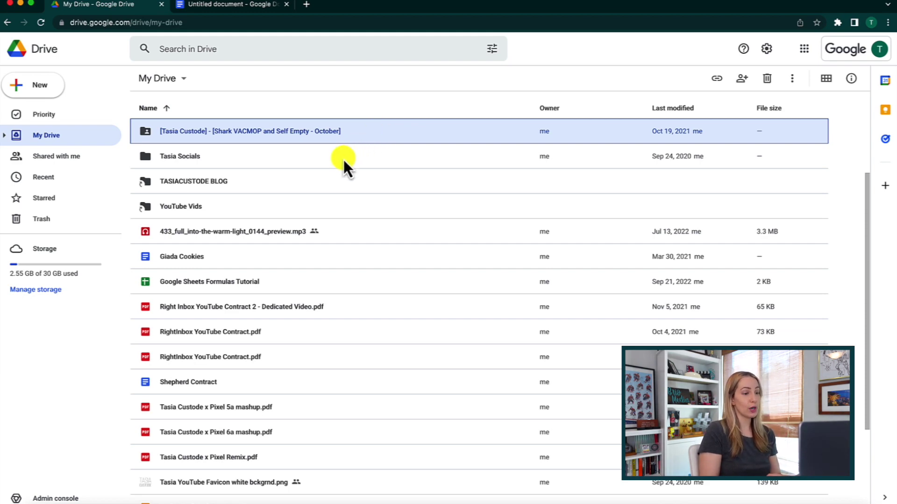
pyautogui.doubleClick(337, 204)
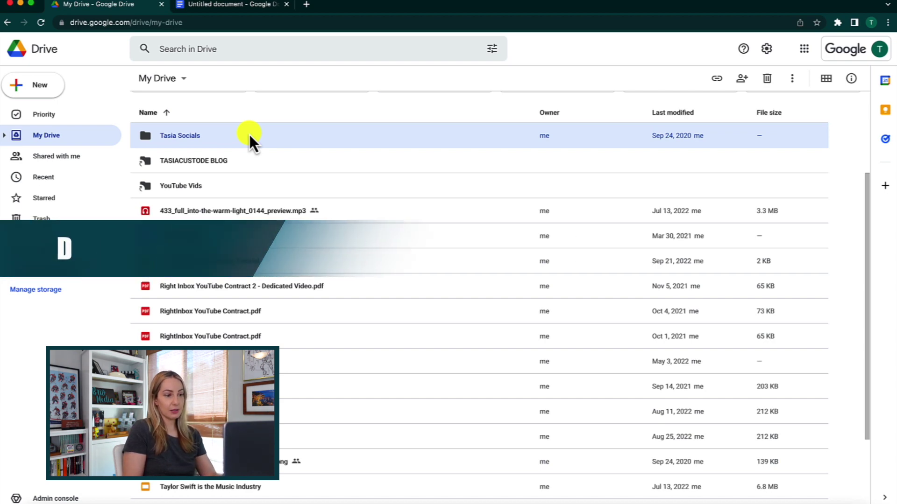
# Preview Tasia Socials details, then show details for the Google Sheets Formulas Tutorial spreadsheet
pyautogui.press('d')
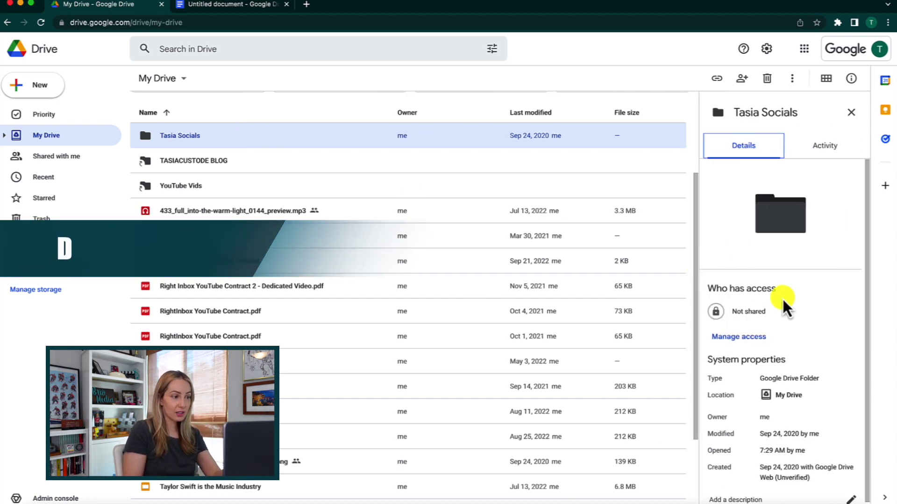
pyautogui.click(851, 114)
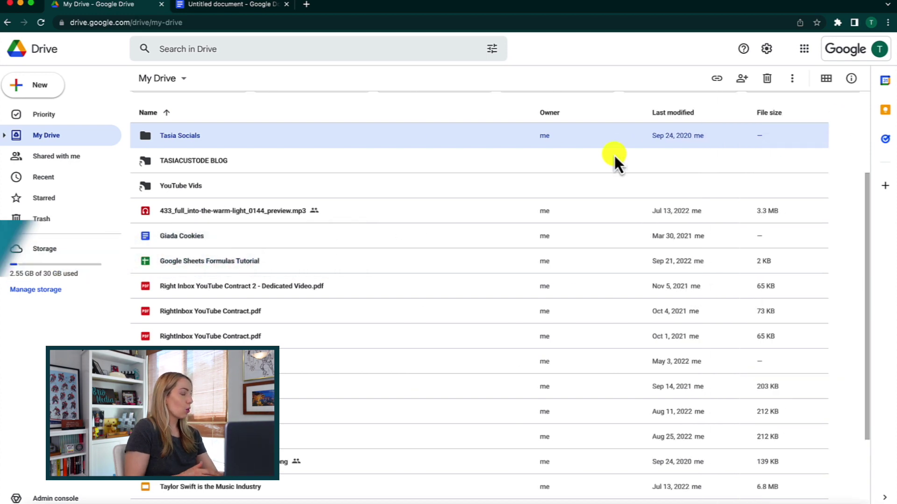
pyautogui.click(282, 263)
pyautogui.press('d')
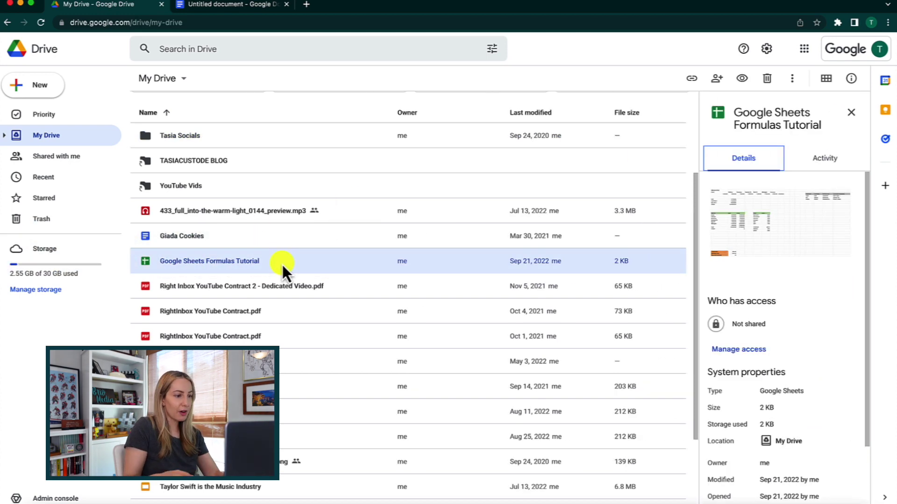
pyautogui.moveTo(864, 187); pyautogui.dragTo(869, 269)
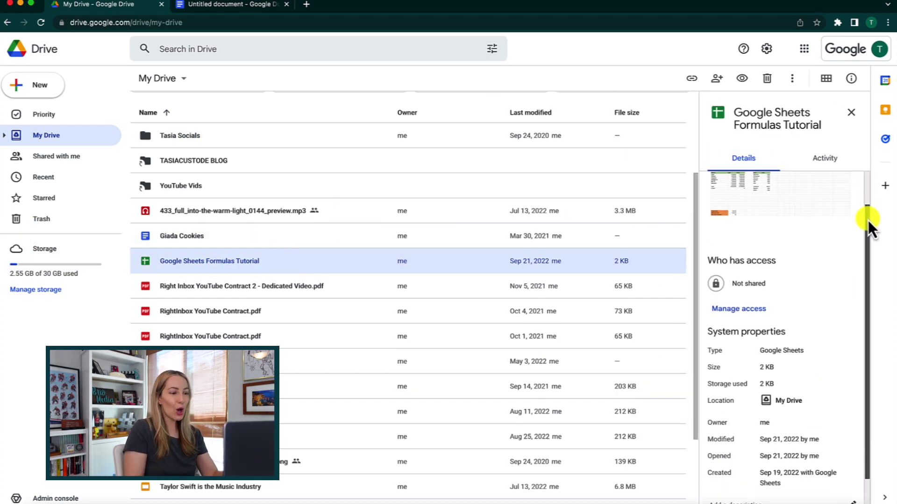